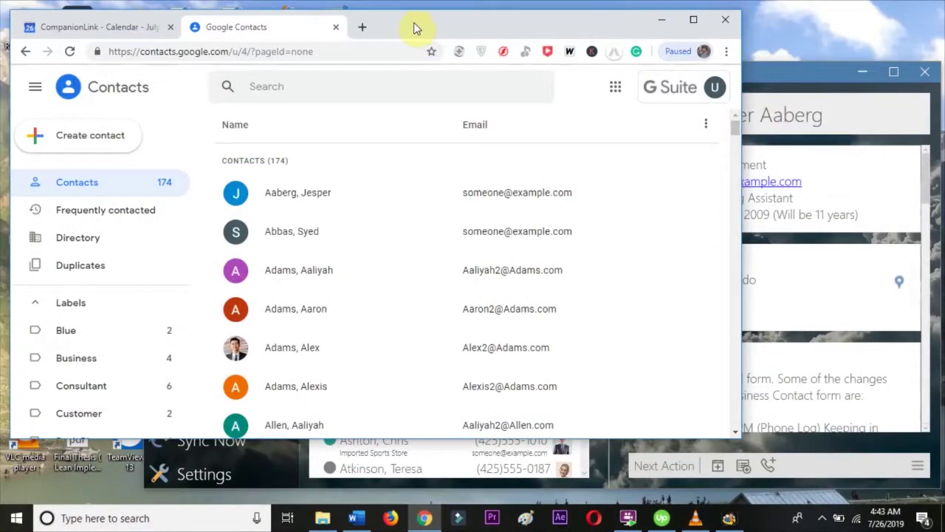
Step: Examine the contact list in Google Contacts
left_click_drag(417, 24, 418, 17)
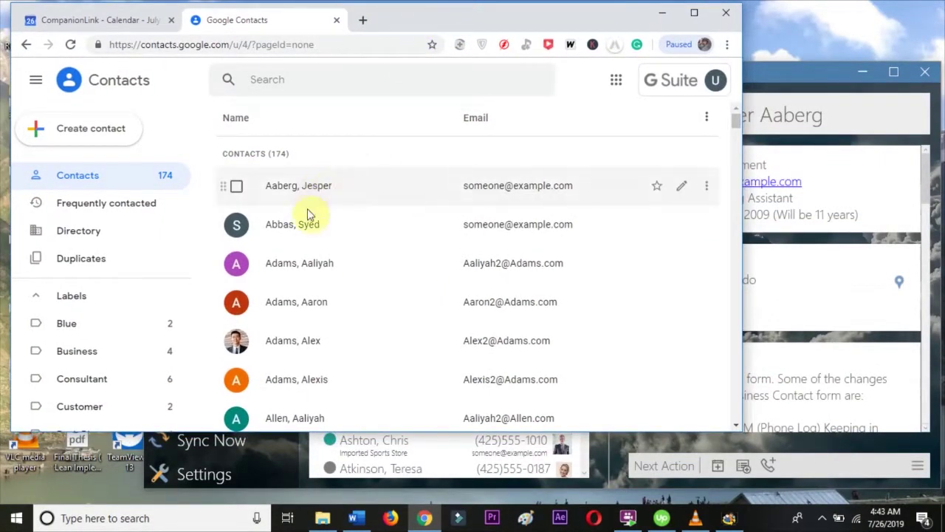
scroll(353, 339, "down", 5)
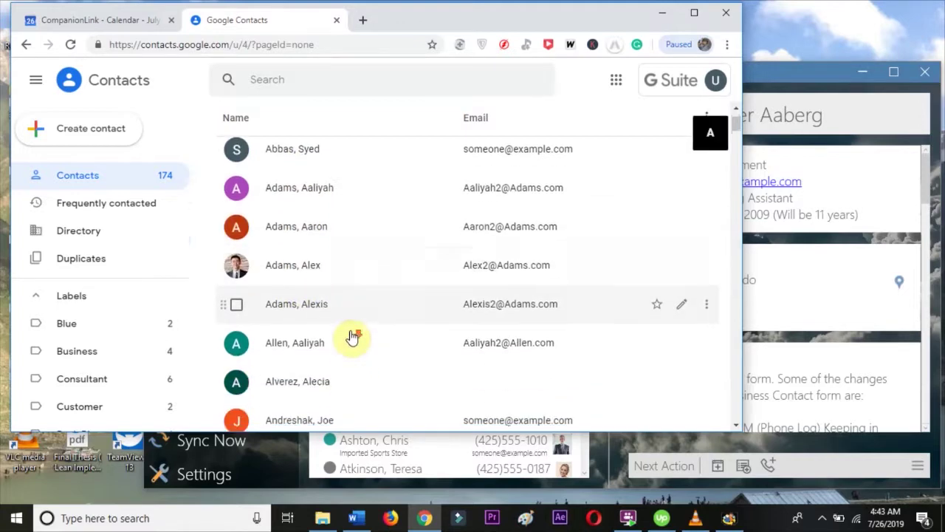
scroll(352, 336, "down", 2)
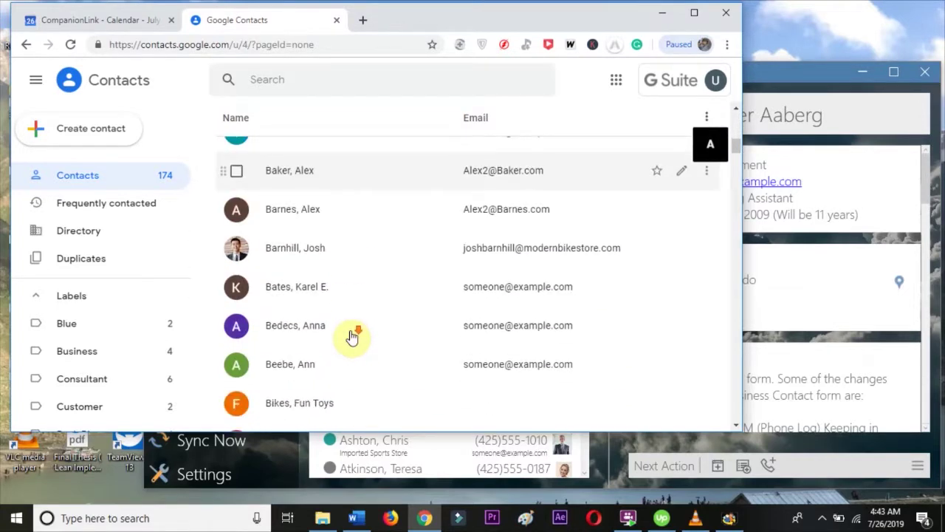
scroll(352, 336, "down", 3)
Step: Switch to DejaOffice PC CRM to review its contact list and July 2019 month calendar, then show the Google calendar for comparison
left_click(763, 64)
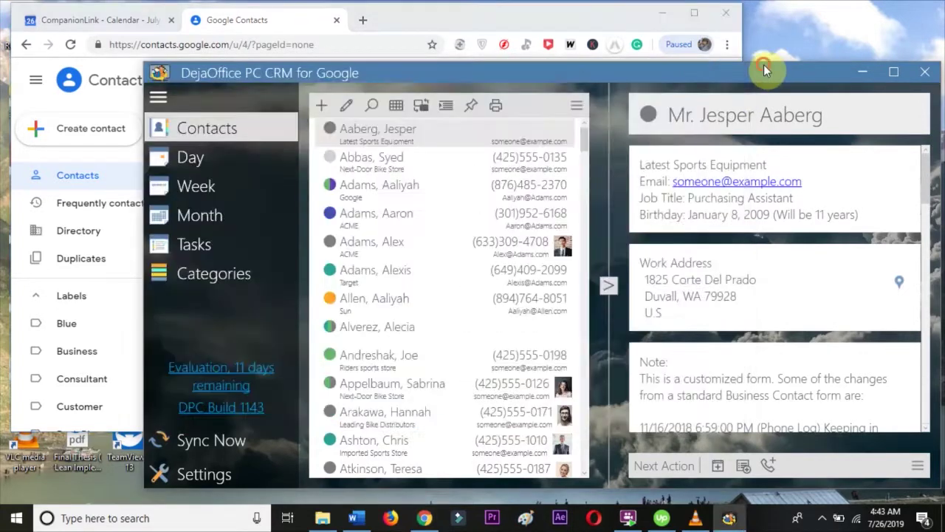
scroll(411, 212, "down", 5)
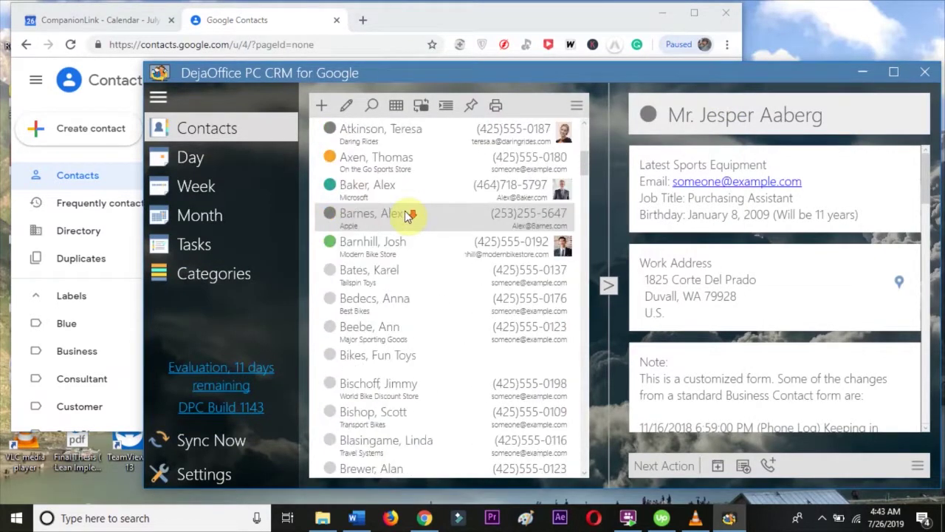
scroll(411, 213, "down", 8)
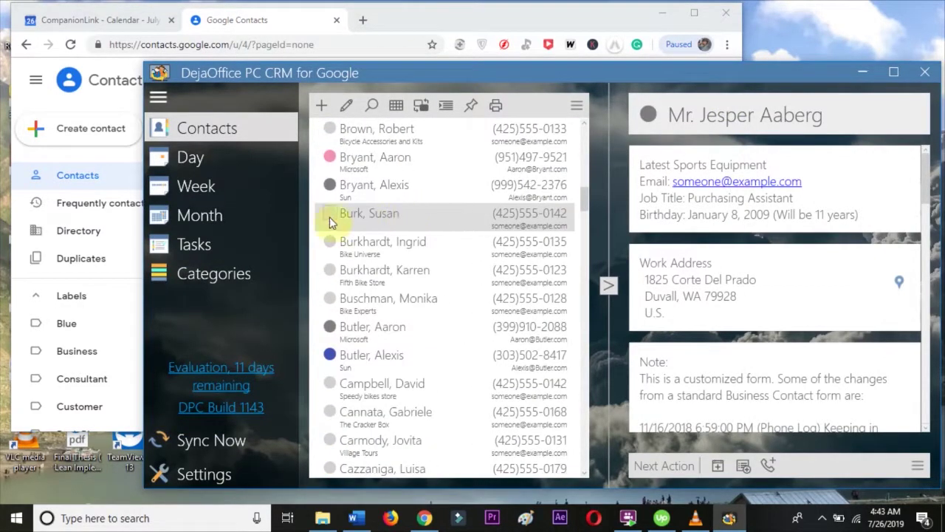
left_click(236, 215)
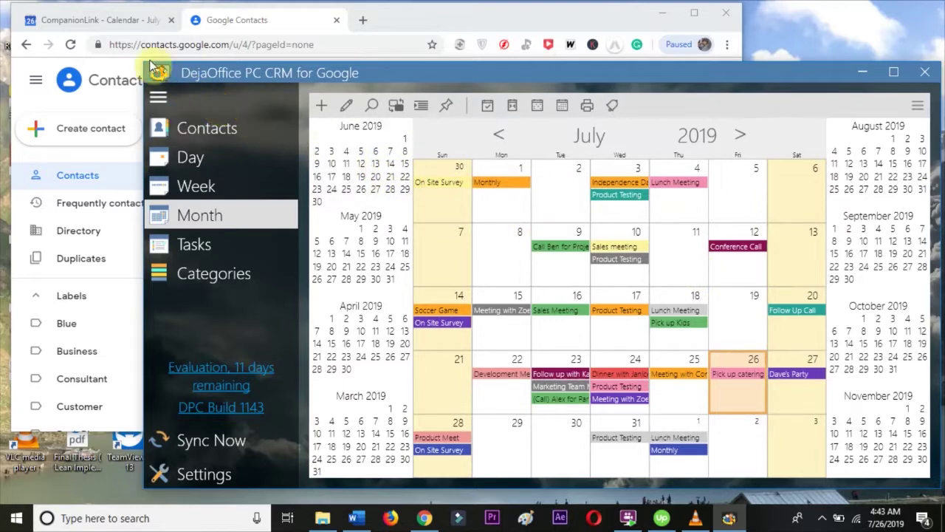
left_click(96, 20)
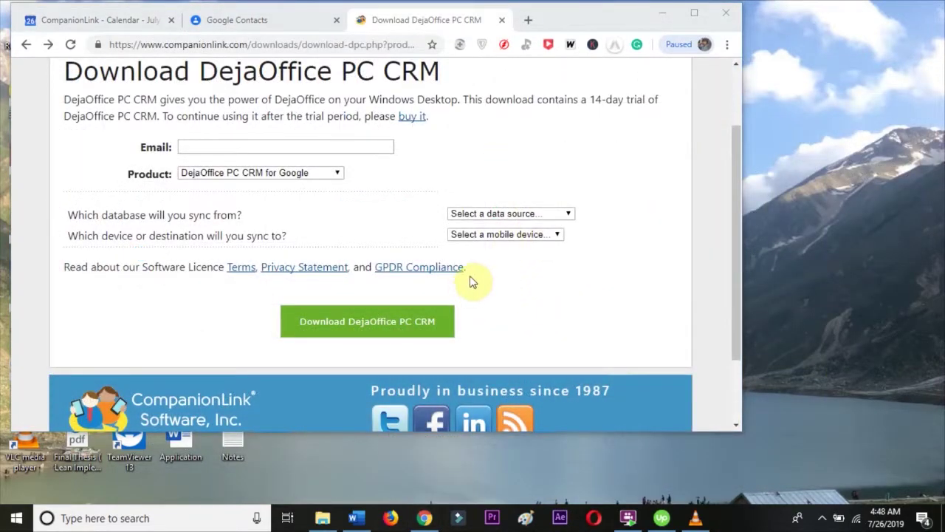
Step: Download DejaOffice PC CRM for Google and install it with dpcg10setup.exe, allowing it to make changes to the device
left_click(312, 322)
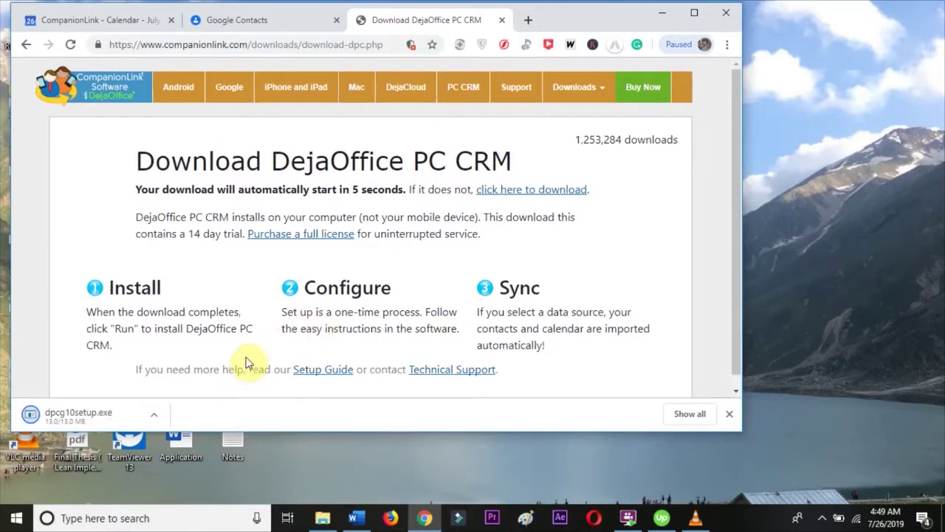
left_click_drag(87, 412, 72, 419)
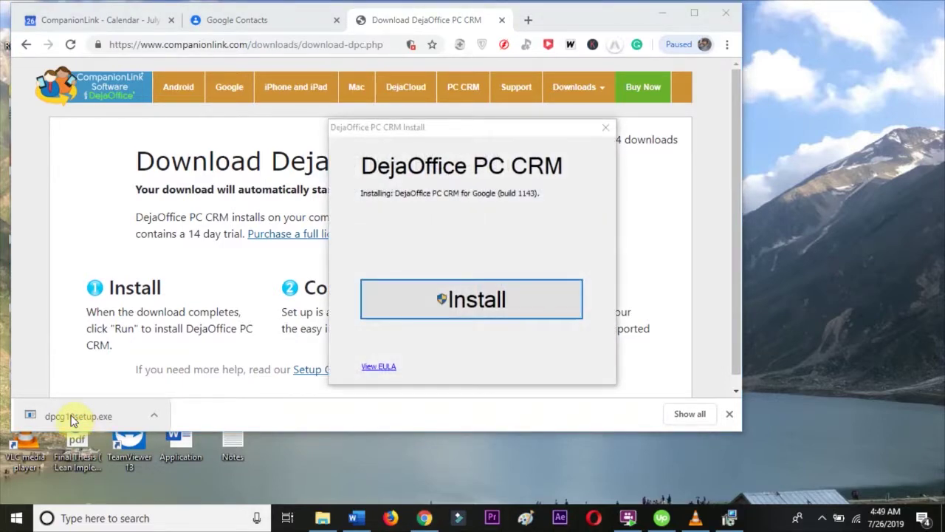
left_click(459, 299)
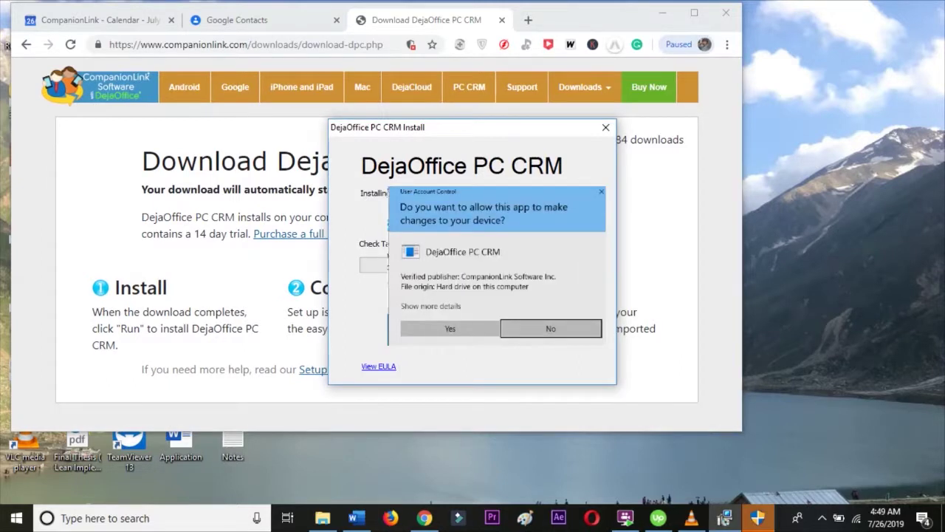
left_click(450, 328)
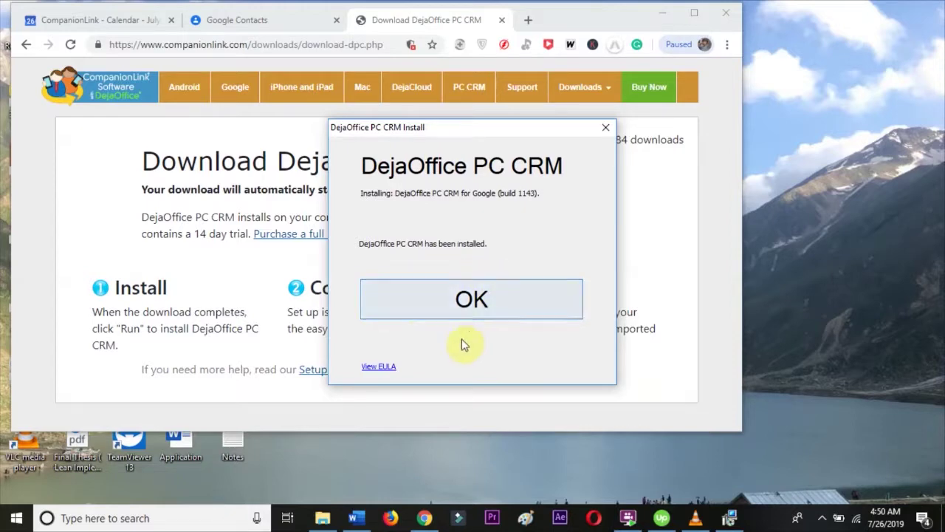
left_click(463, 299)
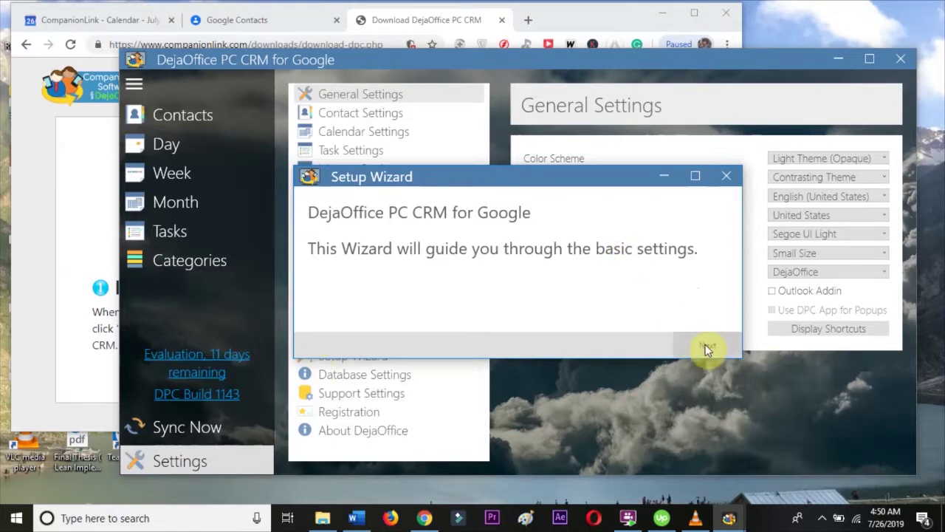
Step: Keep DejaOffice as the CRM style in the Setup Wizard and authorize CompanionLink's Google access by requesting a new OAuth token
left_click(705, 344)
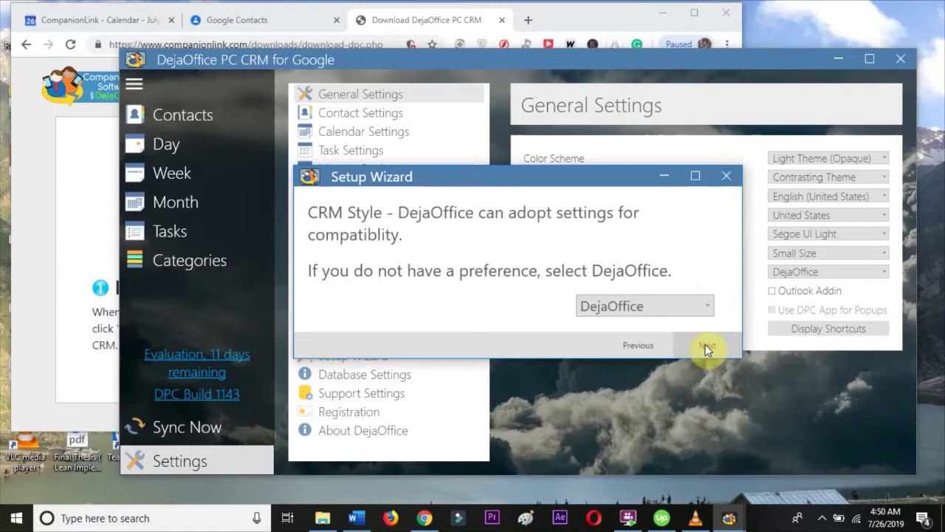
left_click(705, 345)
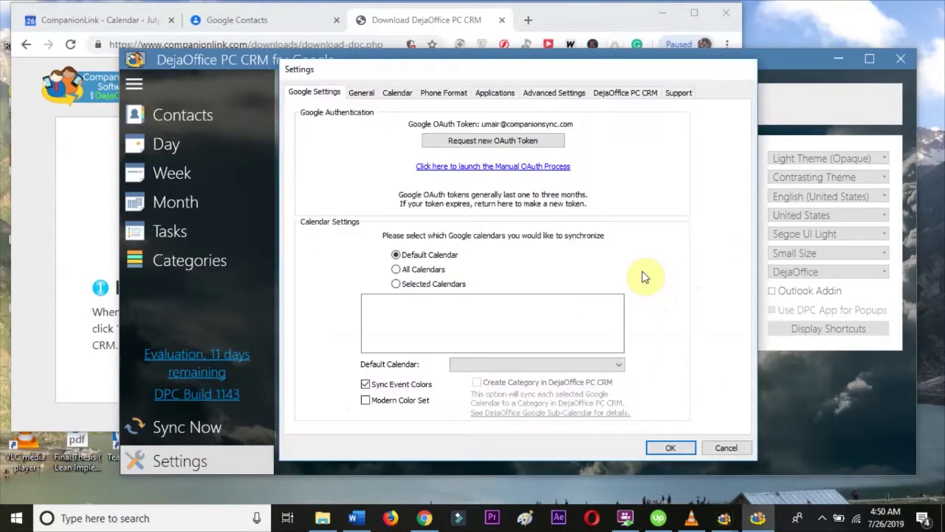
left_click(505, 144)
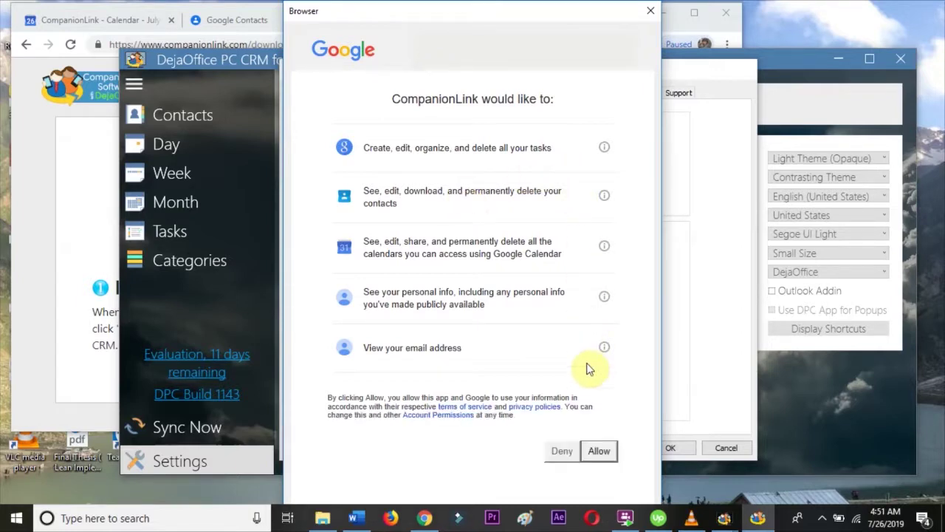
left_click(598, 451)
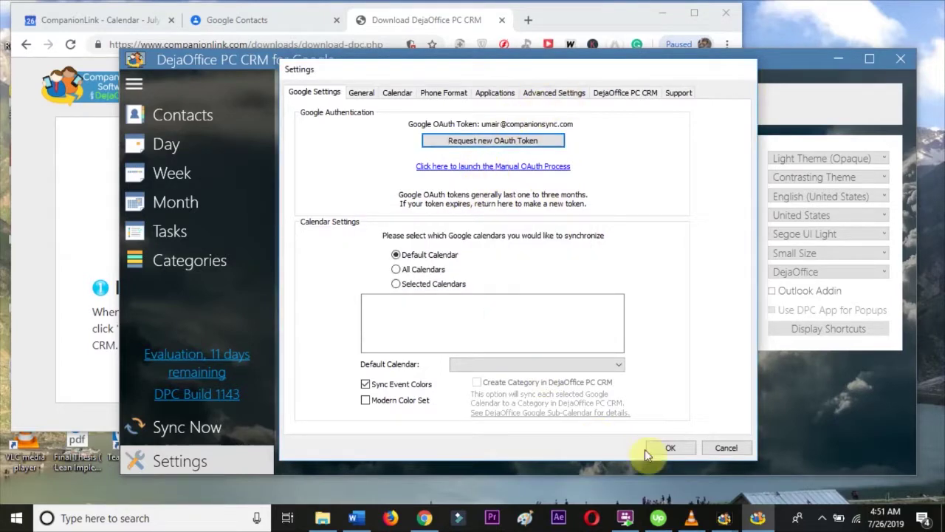
Step: Accept the Google settings with the default calendar, finish the Setup Wizard and start the synchronization
left_click(670, 448)
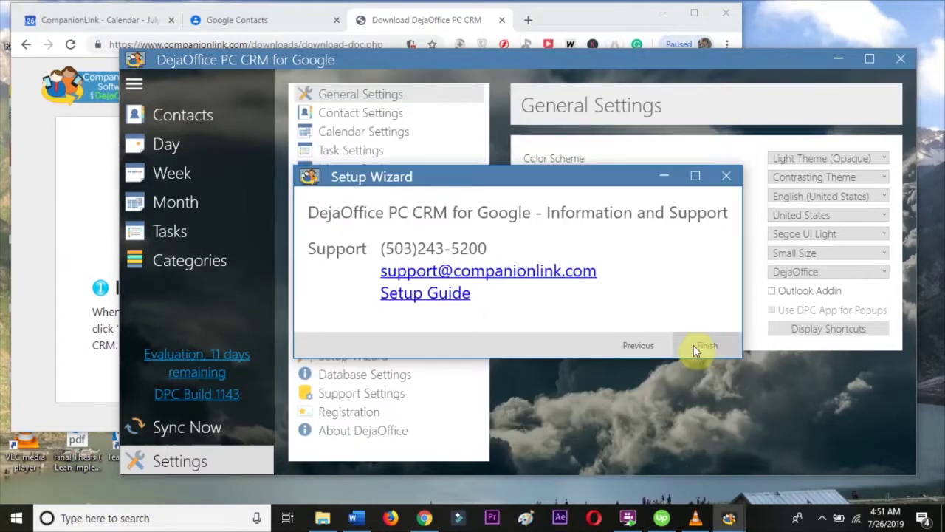
left_click(709, 344)
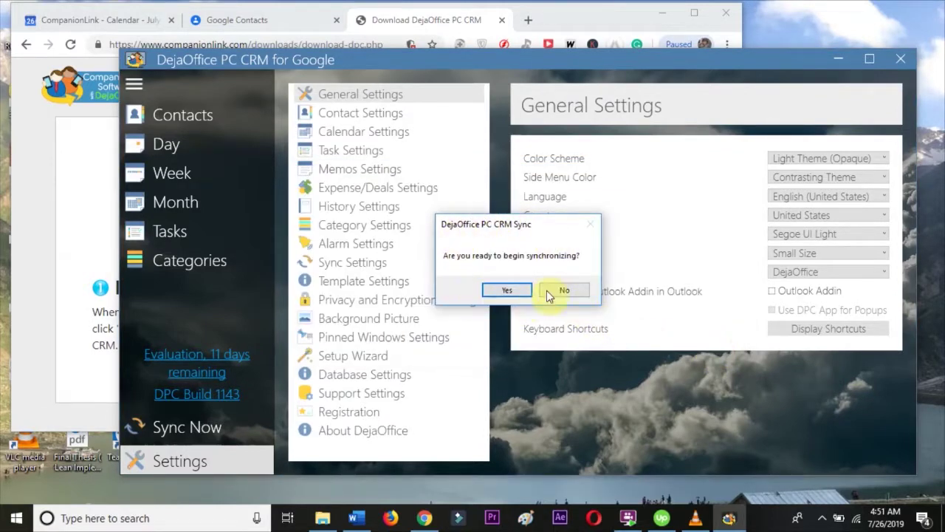
left_click(511, 290)
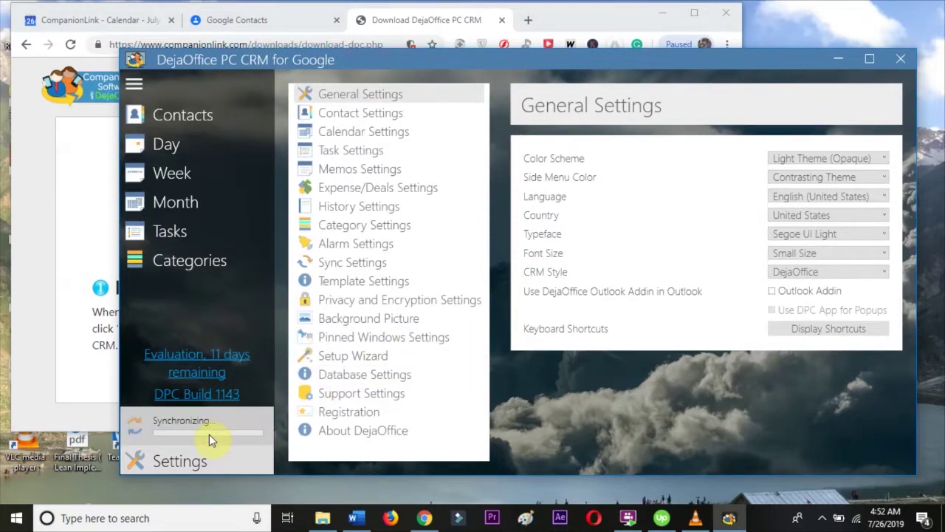
Step: Browse the synchronized contact list in DejaOffice PC CRM
left_click(183, 115)
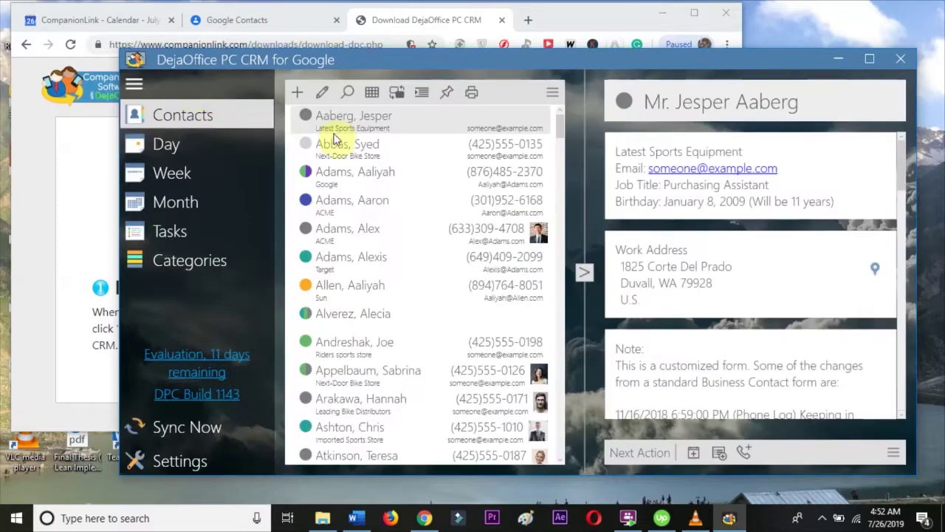
scroll(467, 199, "down", 3)
scroll(467, 200, "down", 12)
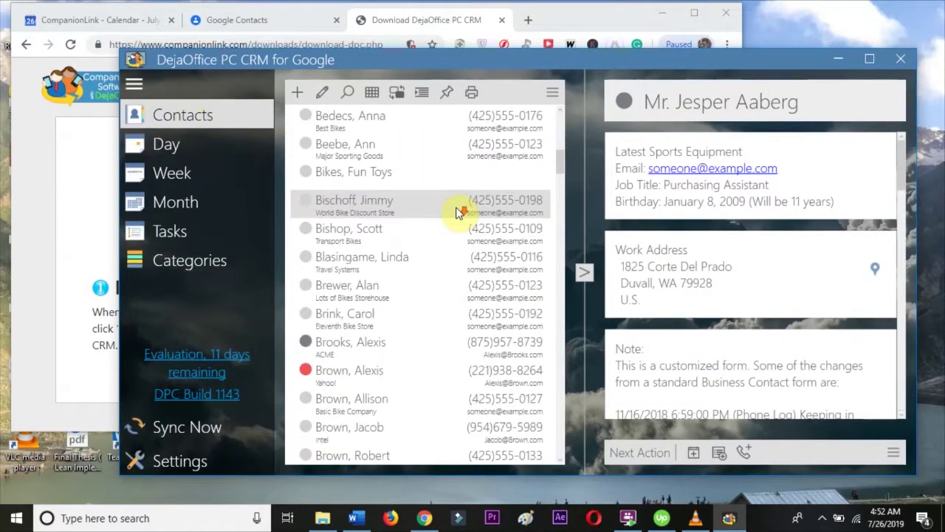
scroll(457, 212, "down", 6)
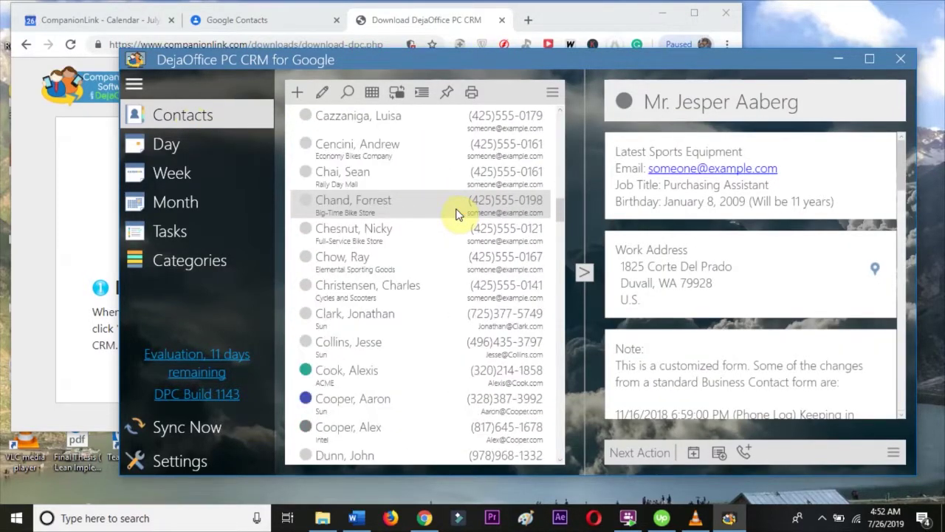
scroll(456, 213, "down", 6)
scroll(456, 213, "up", 15)
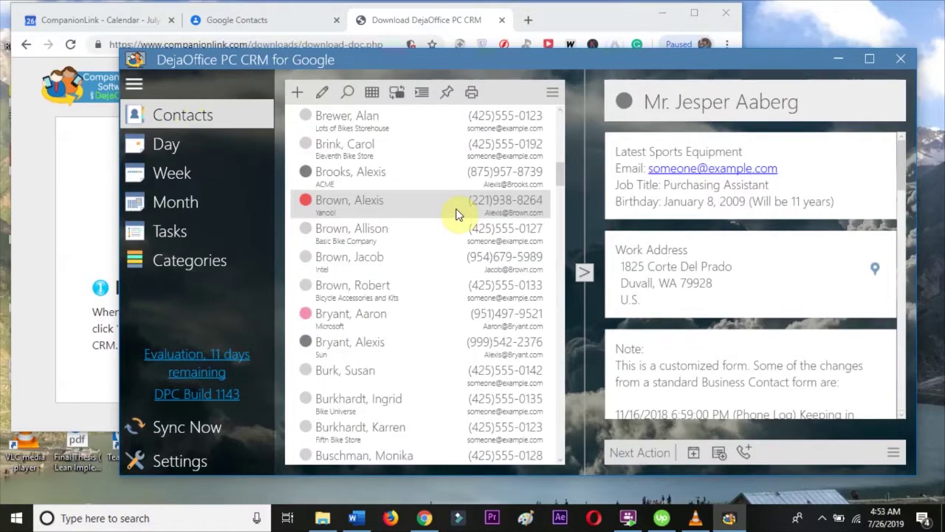
scroll(458, 213, "up", 10)
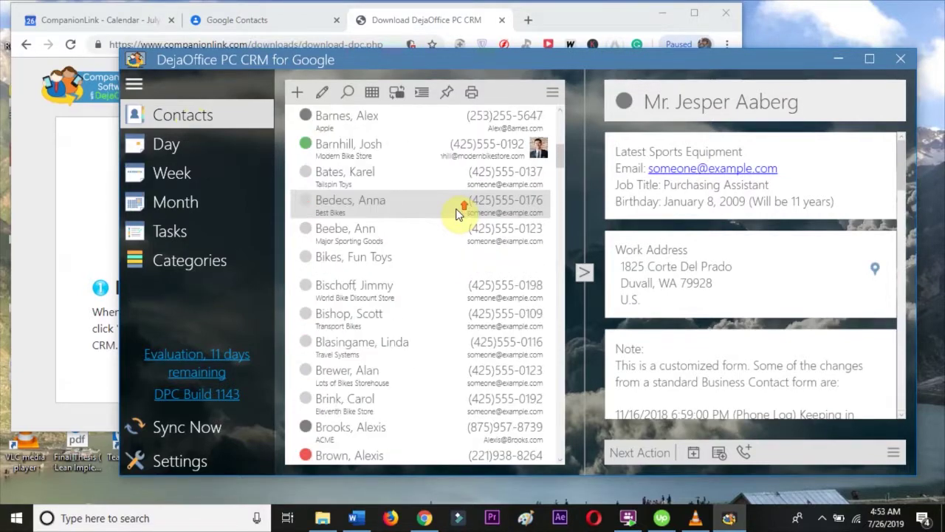
Step: Review the July 26, 2019 day schedule, the July month calendar with its event details, and the tasks
left_click(187, 142)
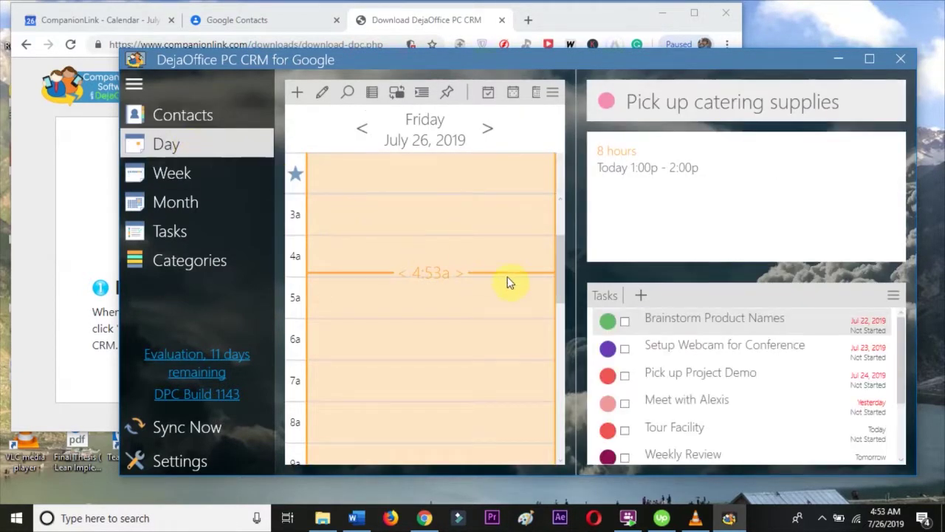
left_click_drag(557, 263, 562, 360)
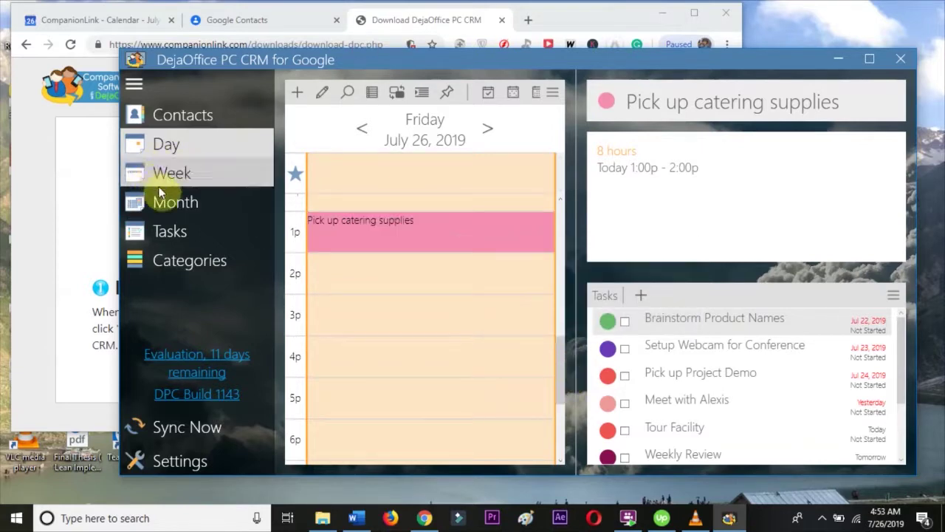
left_click(170, 203)
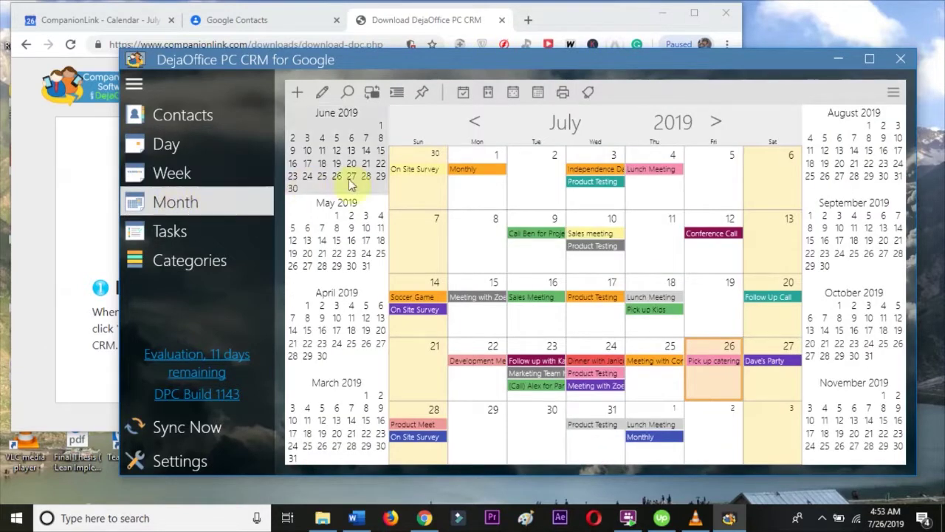
mouse_move(555, 236)
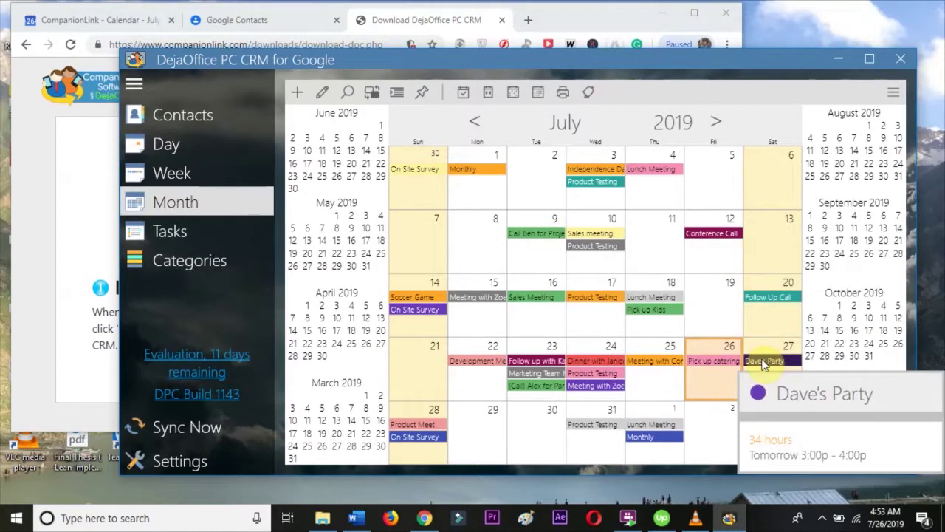
left_click(214, 237)
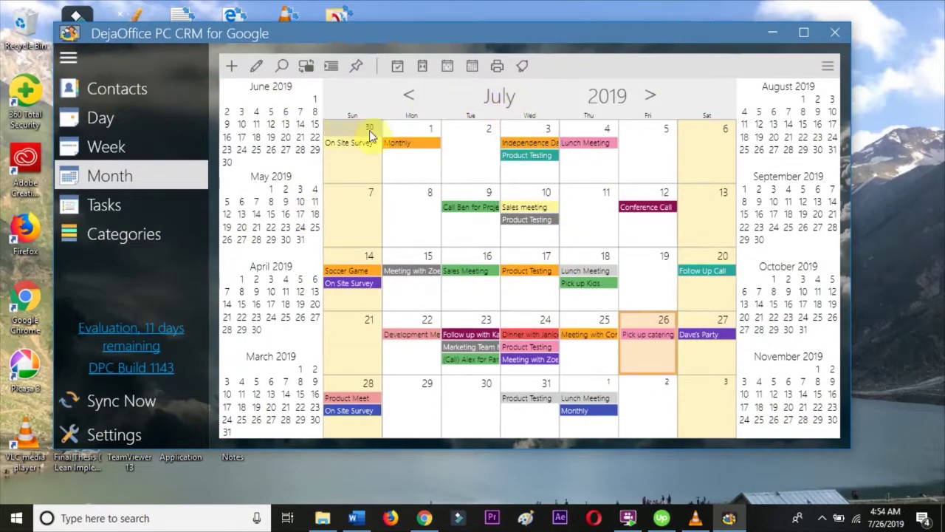
Step: Pin the July 2019 month calendar to the Windows desktop
left_click(403, 143)
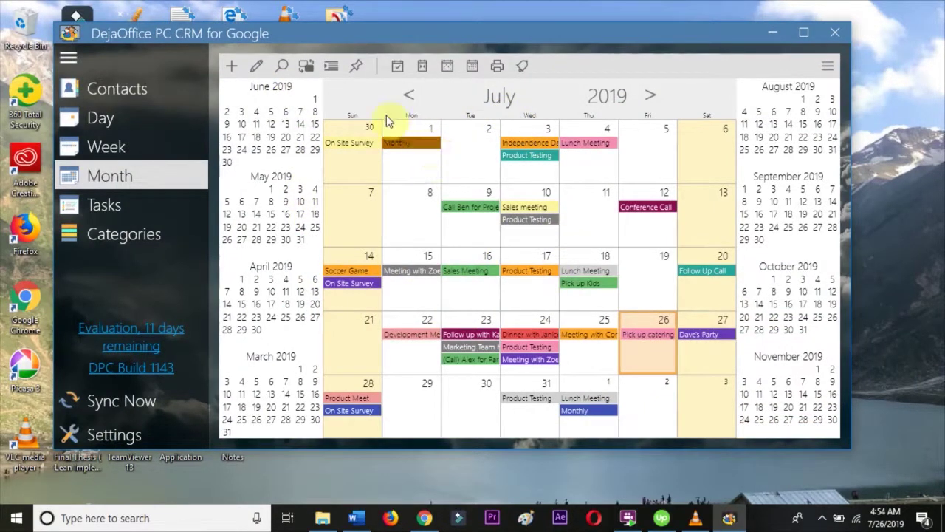
left_click(360, 68)
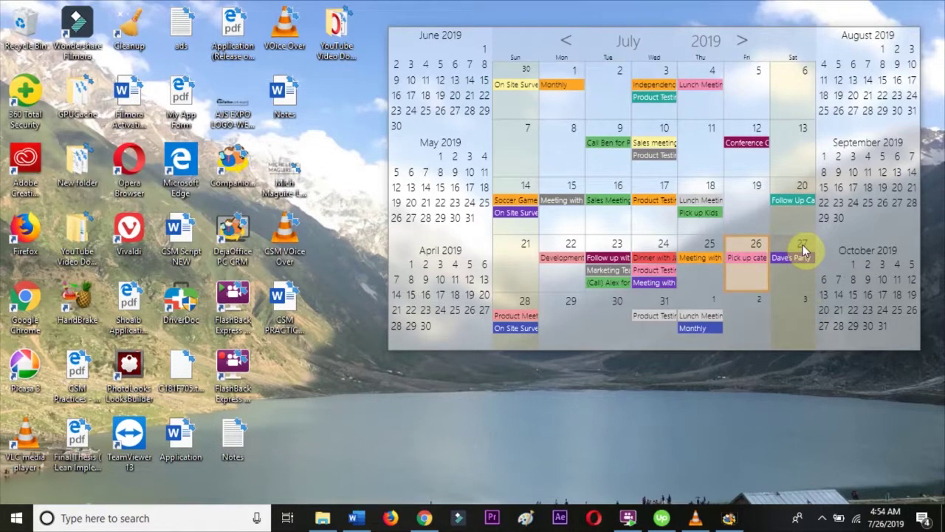
Step: Add a July 27 event from the desktop calendar: a meeting with the named contact, category Consultant, 10:30a to 11:30a, and save it
mouse_move(802, 246)
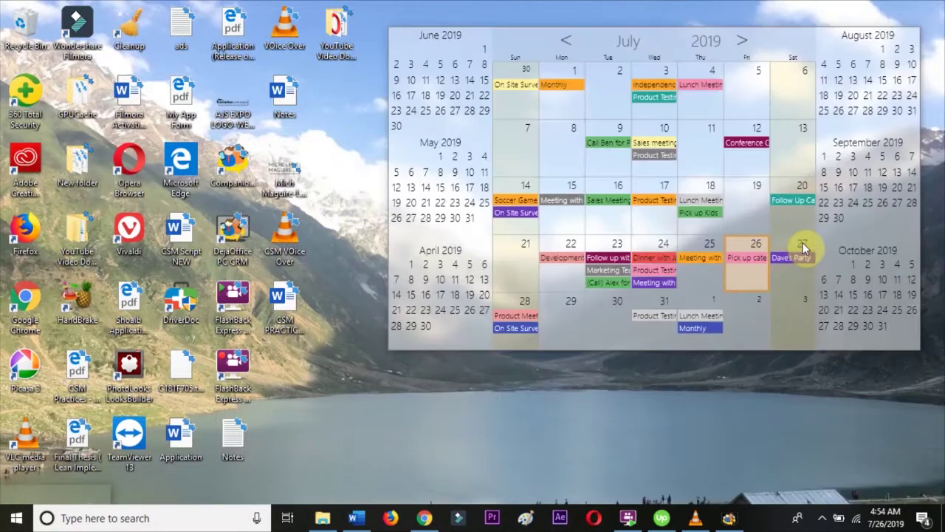
left_click(798, 243)
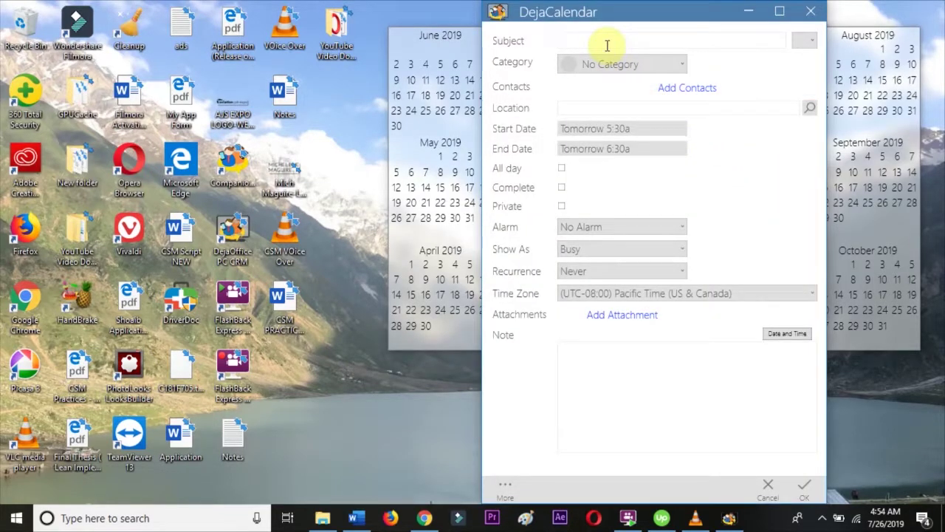
left_click(606, 46)
left_click(622, 64)
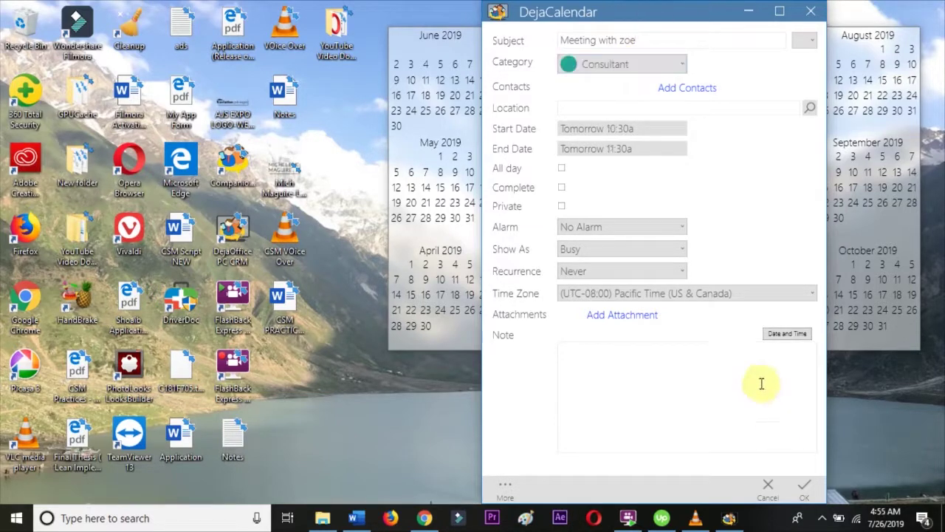
left_click(812, 490)
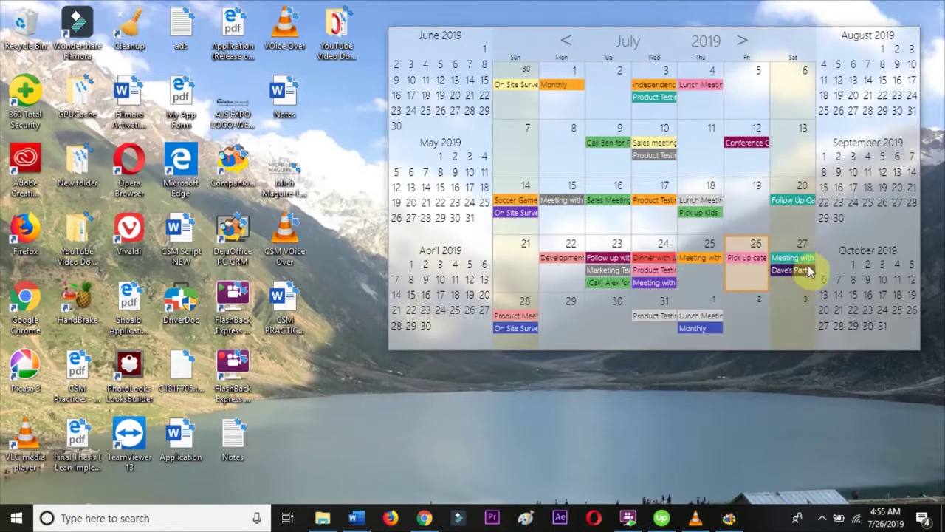
Step: Switch to Google Calendar in Chrome, check the new meeting's details among the July 27 events, and return to the desktop
mouse_move(806, 262)
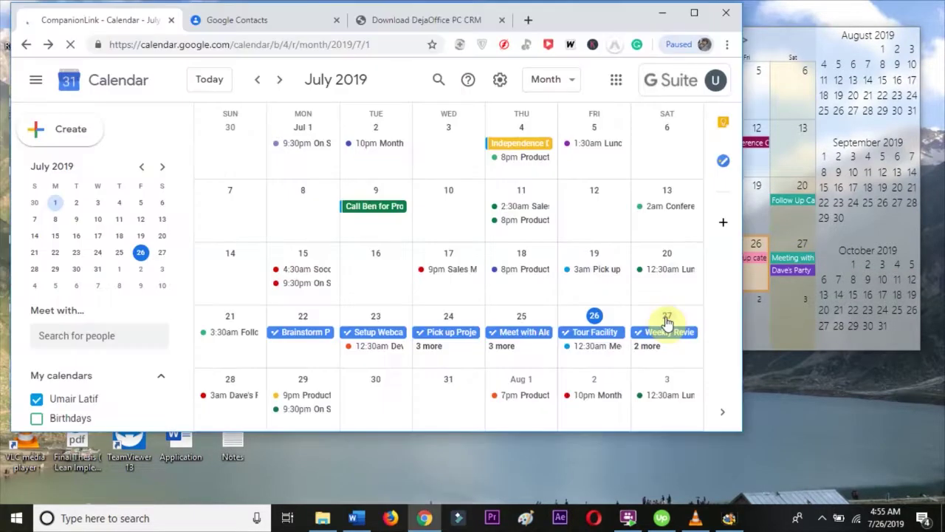
left_click(653, 345)
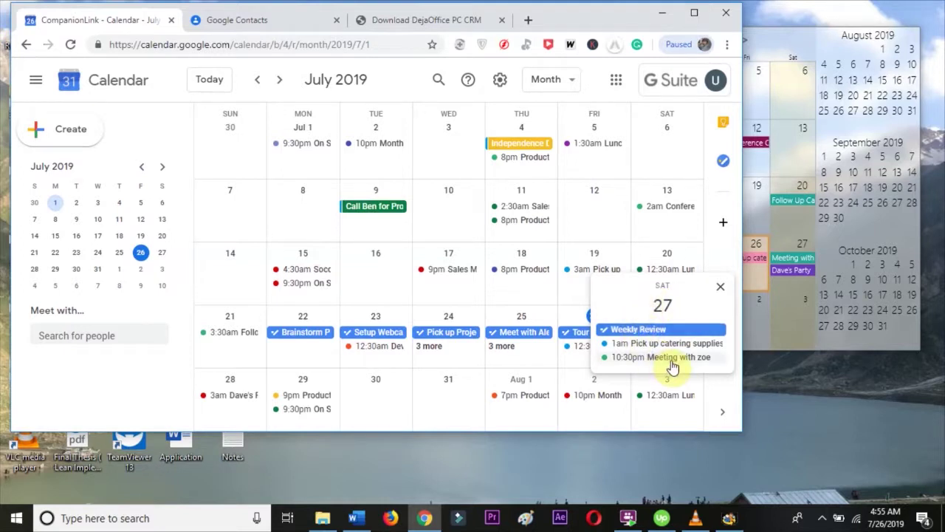
left_click(672, 359)
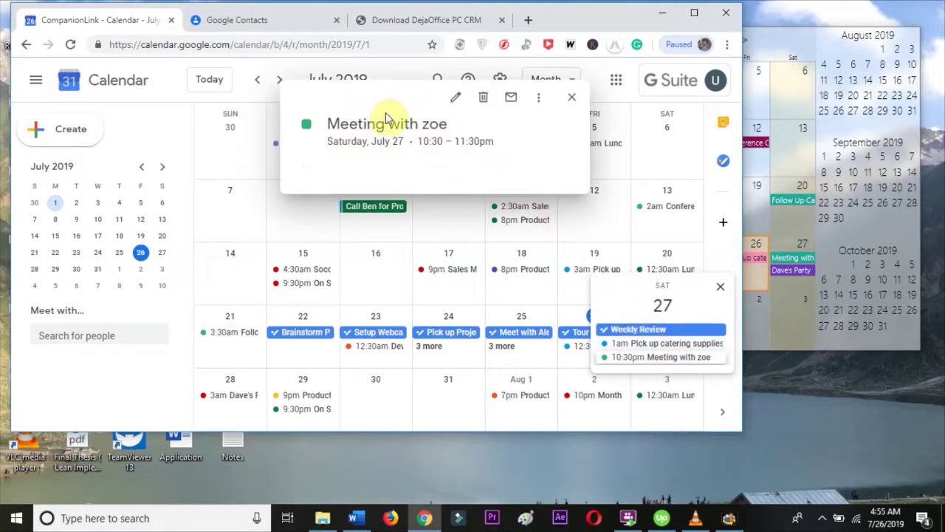
left_click(571, 101)
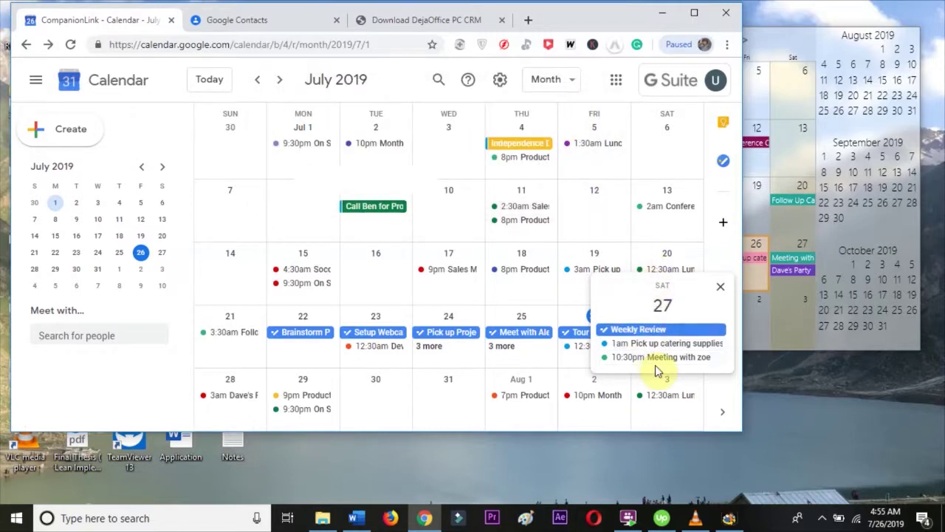
left_click(720, 286)
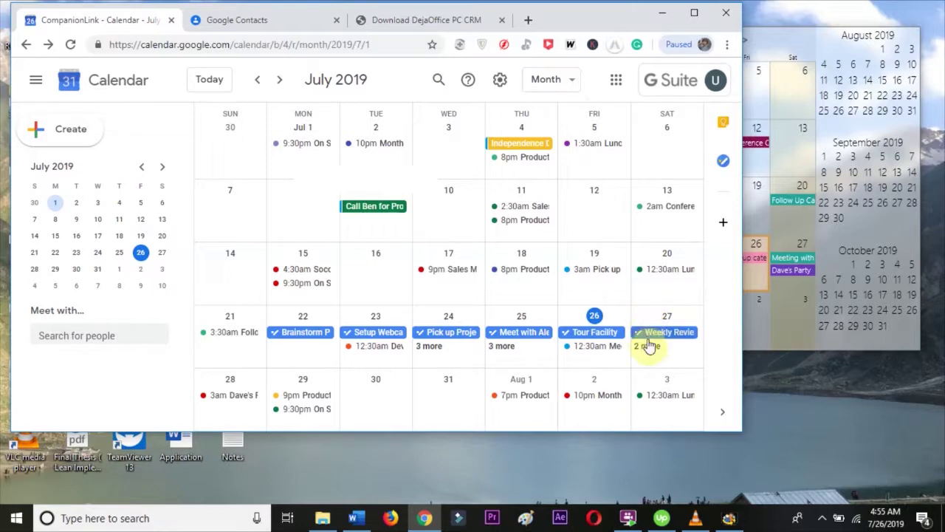
left_click(662, 15)
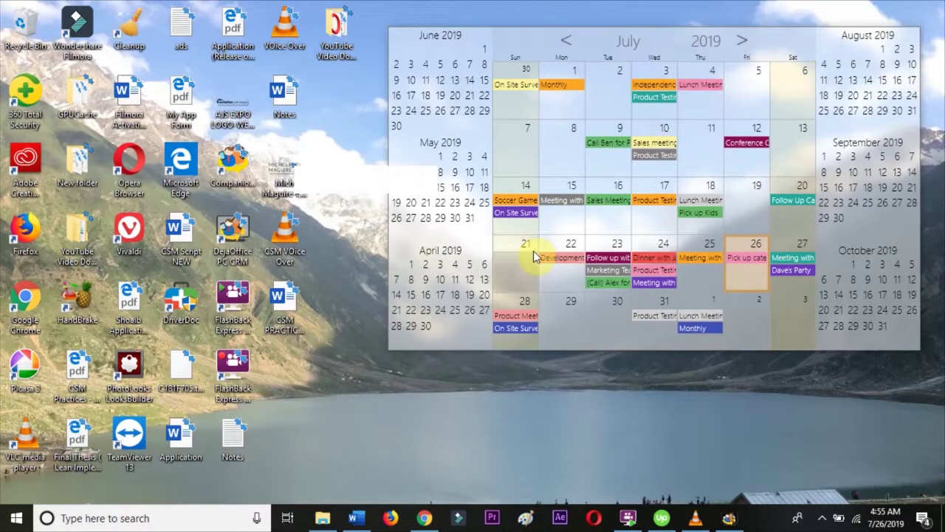
Step: Switch to DejaOffice PC CRM and preview the new July 27 meeting's details in the month calendar
left_click(728, 516)
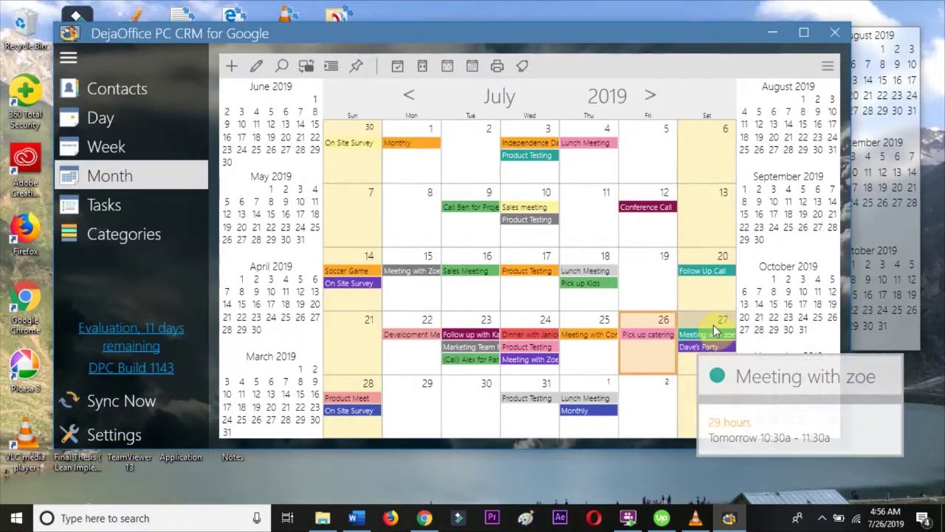
mouse_move(704, 337)
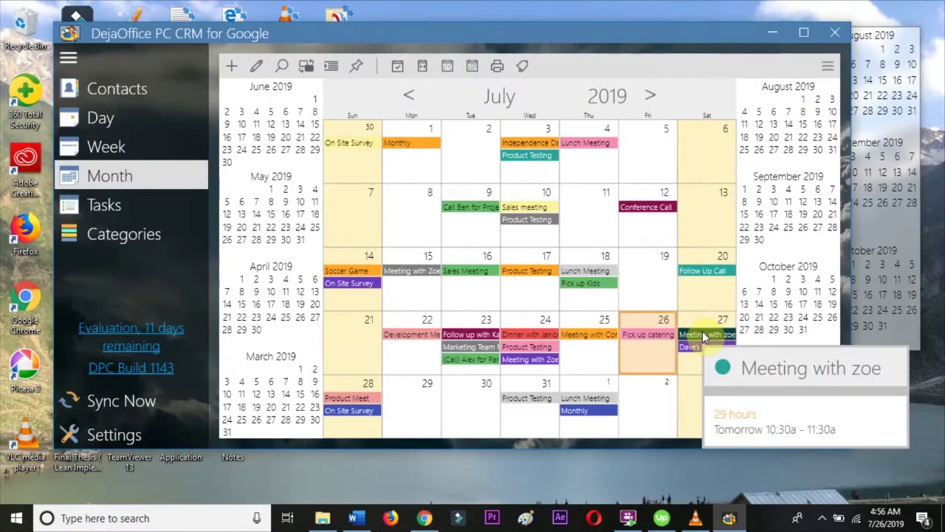